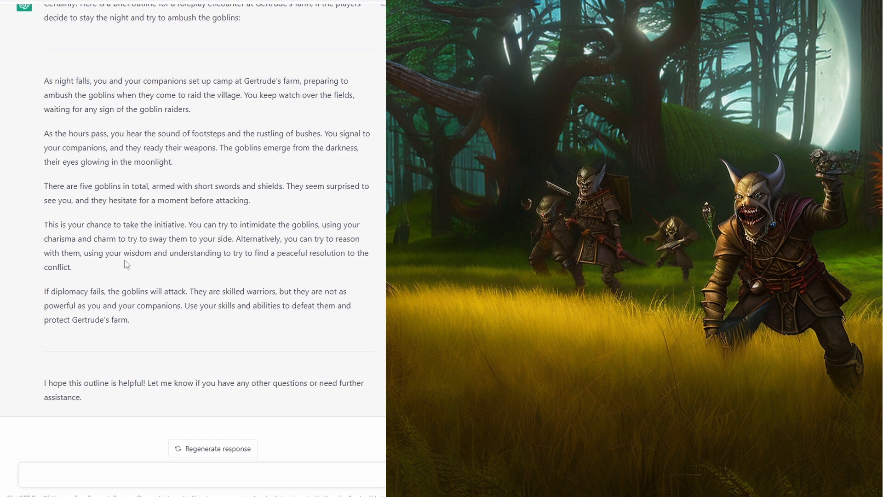
Start a reply to the ambush outline asking to reduce the number of goblins to 4
type("Good, redu")
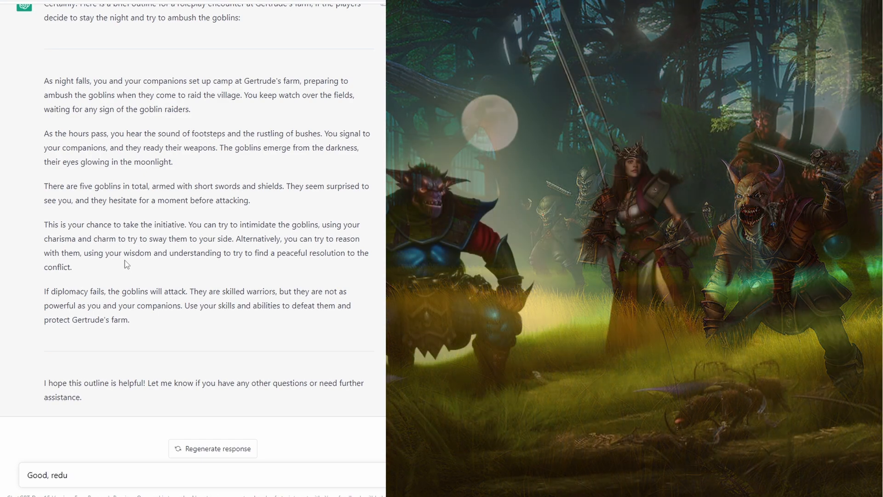
type("duce the")
key("BackSpace")
key("BackSpace")
key("BackSpace")
key("BackSpace")
key("BackSpace")
key("BackSpace")
key("BackSpace")
key("BackSpace")
key("BackSpace")
key("BackSpace")
key("BackSpace")
type("duce the numb")
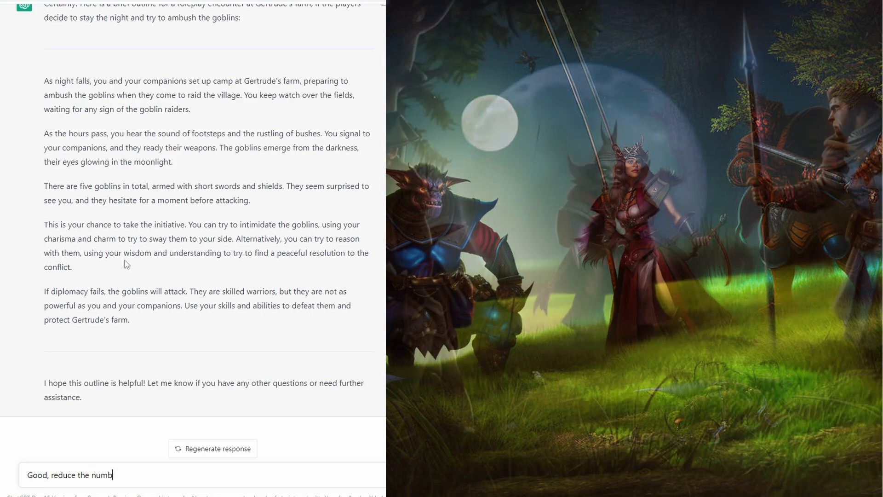
type("er of goblins to 4, make them a")
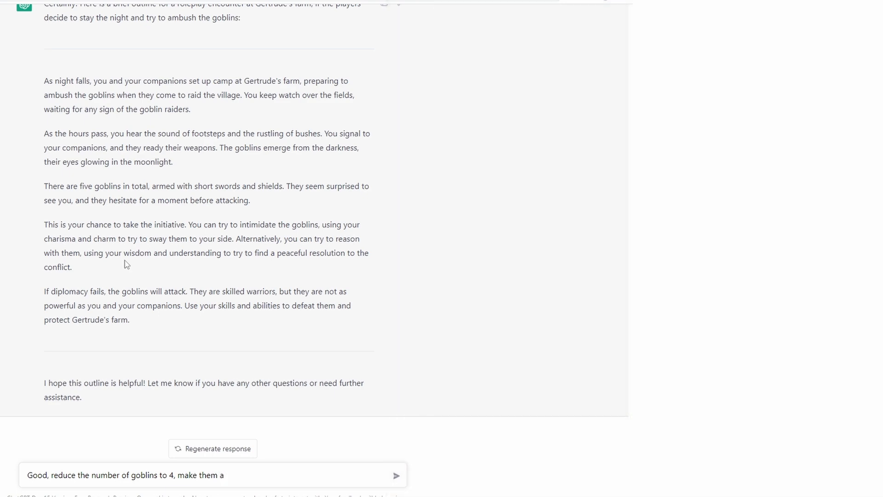
Extend the request to make the goblins inexperienced and perhaps sent here to harry the villagers
key("BackSpace")
key("BackSpace")
type("yound and")
key("BackSpace")
key("BackSpace")
key("BackSpace")
key("BackSpace")
key("BackSpace")
key("BackSpace")
key("BackSpace")
key("BackSpace")
key("BackSpace")
key("BackSpace")
type("inexperienced. Perhaps sent here to harry the vi")
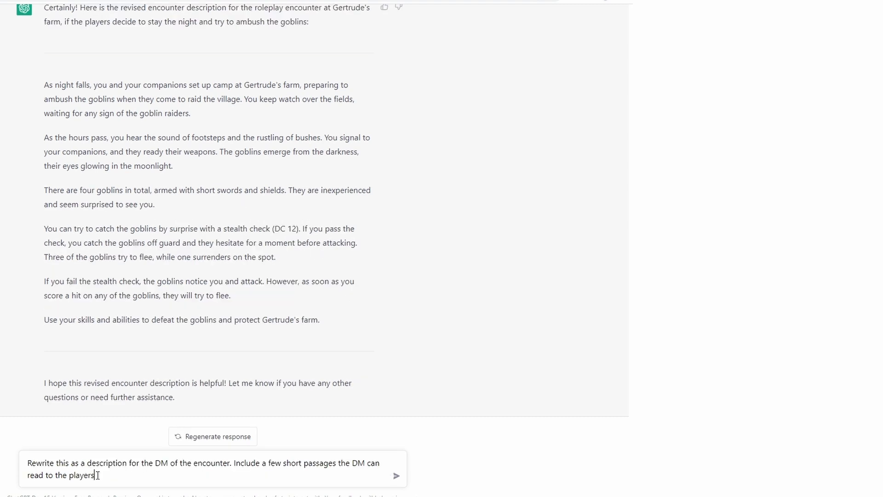
Ask for a rewrite for the DM with short read-aloud passages depending on the results of the stealth check
type("depending on the results of the stealth check")
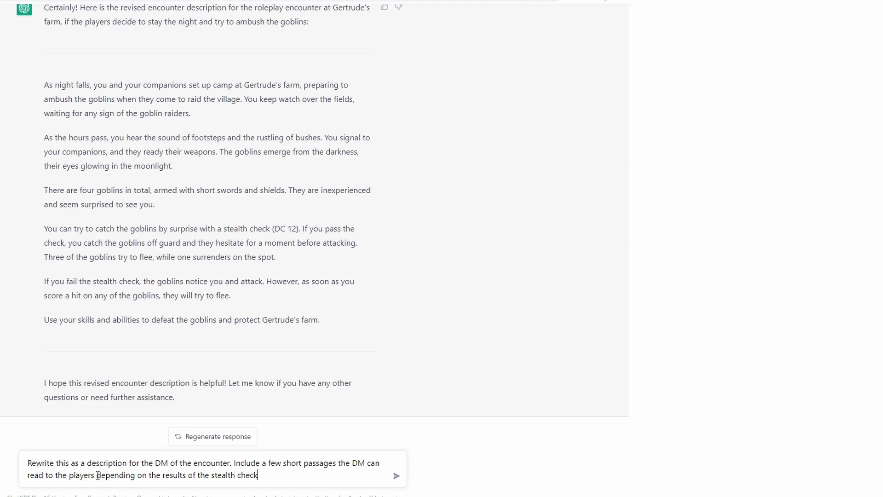
type(".")
key("Return")
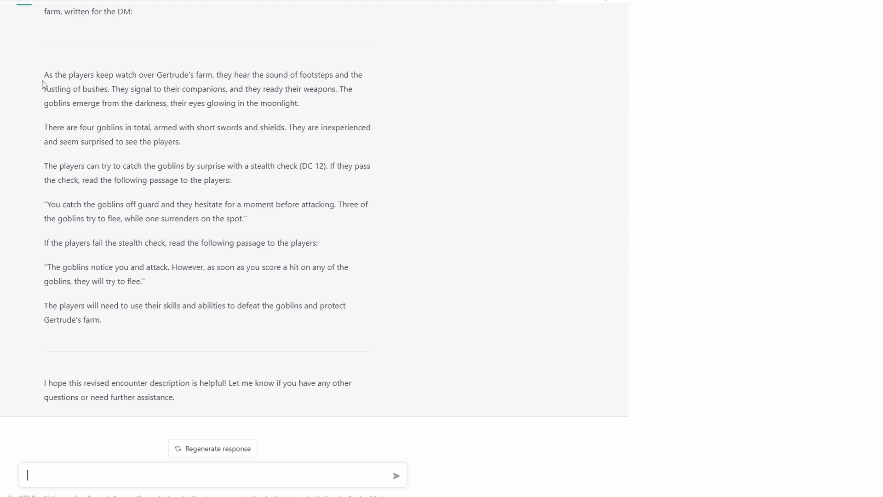
Copy the DM encounter text, switch to the adventure document and start a "The night attack encounter" section after Gertrude's last line of dialogue
left_click_drag(50, 75, 191, 324)
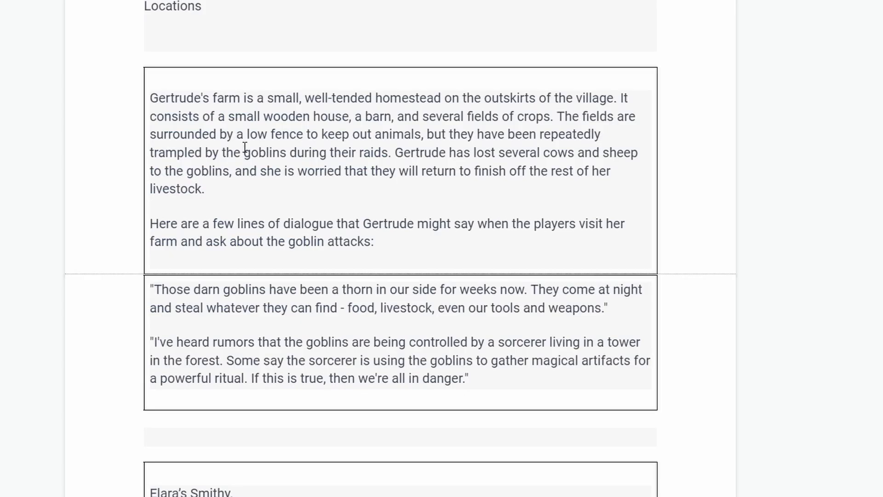
scroll(244, 147, "up", 3)
scroll(247, 150, "down", 4)
scroll(248, 150, "down", 2)
left_click(495, 188)
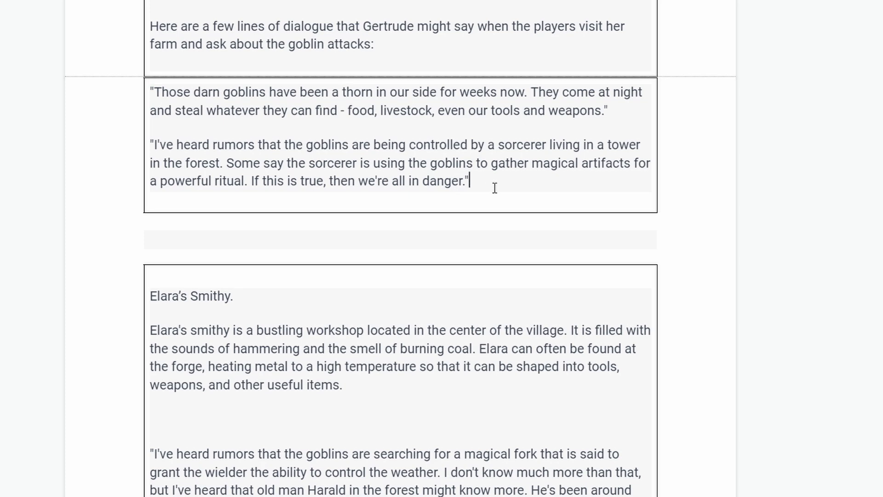
key("Return")
key("Return")
type("The nig")
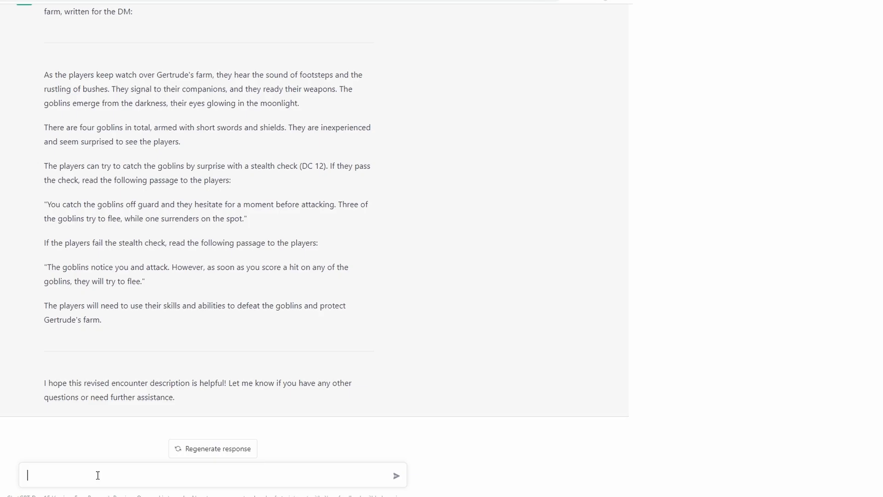
Return to ChatGPT and send "Great, I've rewritten it to the following" with the edited night attack encounter pasted in
type("Great, I've rewritten tt to the following")
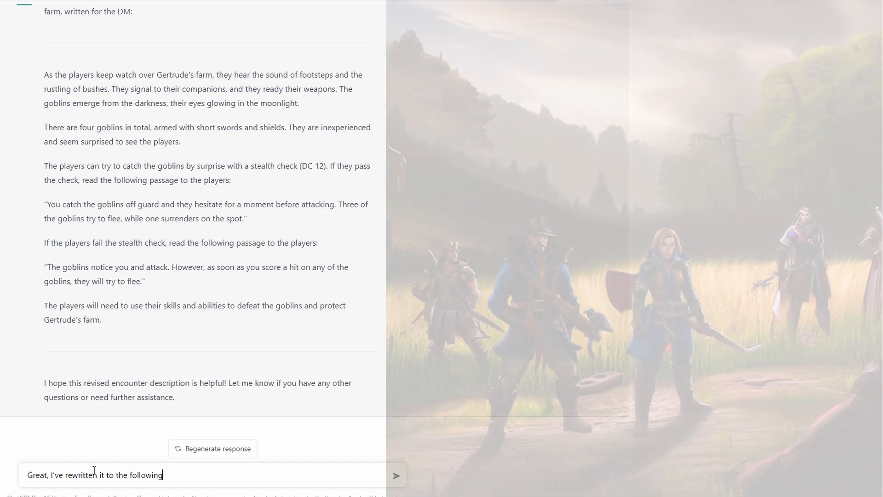
key("ctrl+v")
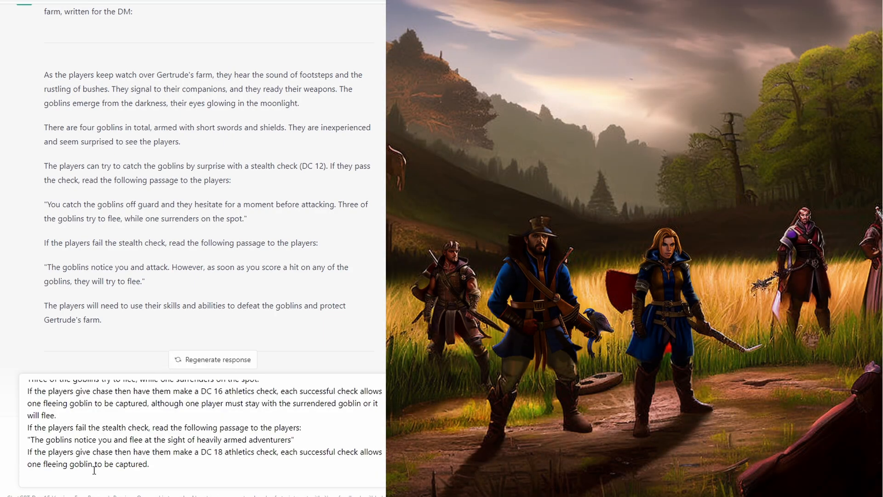
key("Return")
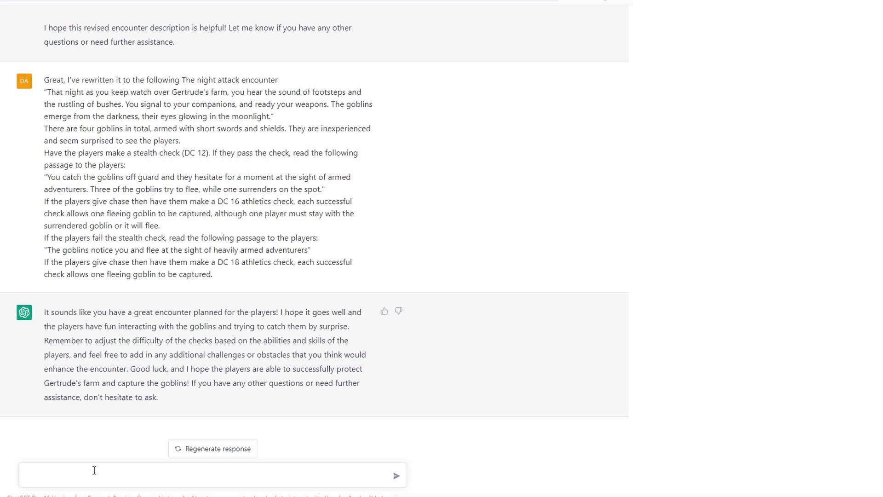
Request a short bio and a few lines of useful information the goblins can deliver if they are captured
type("Thanks, IF the goblins are captured")
key("BackSpace")
key("BackSpace")
key("BackSpace")
key("BackSpace")
key("BackSpace")
key("BackSpace")
key("BackSpace")
key("BackSpace")
key("BackSpace")
key("BackSpace")
key("BackSpace")
key("BackSpace")
key("BackSpace")
key("BackSpace")
key("BackSpace")
key("BackSpace")
key("BackSpace")
key("BackSpace")
key("BackSpace")
key("BackSpace")
key("BackSpace")
key("BackSpace")
key("BackSpace")
key("BackSpace")
key("BackSpace")
key("BackSpace")
key("BackSpace")
type("please generate a short bio and a few lines of useful information the goblins can deliver if they are captured.")
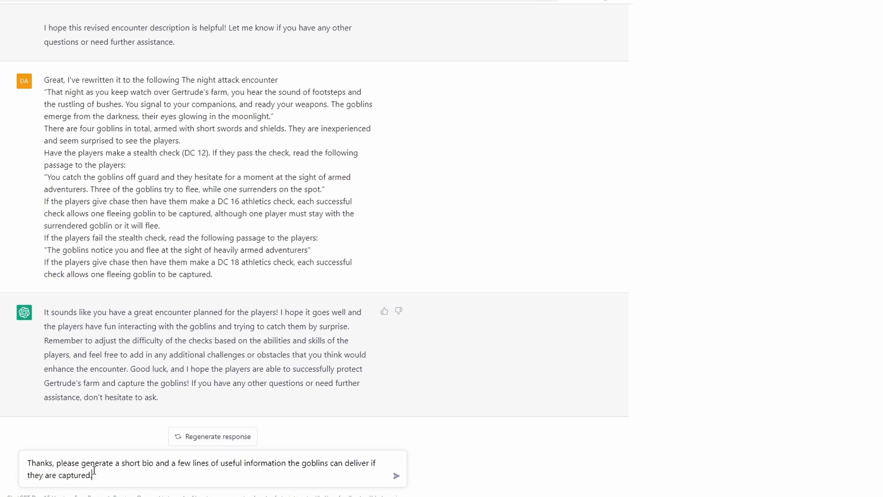
key("Return")
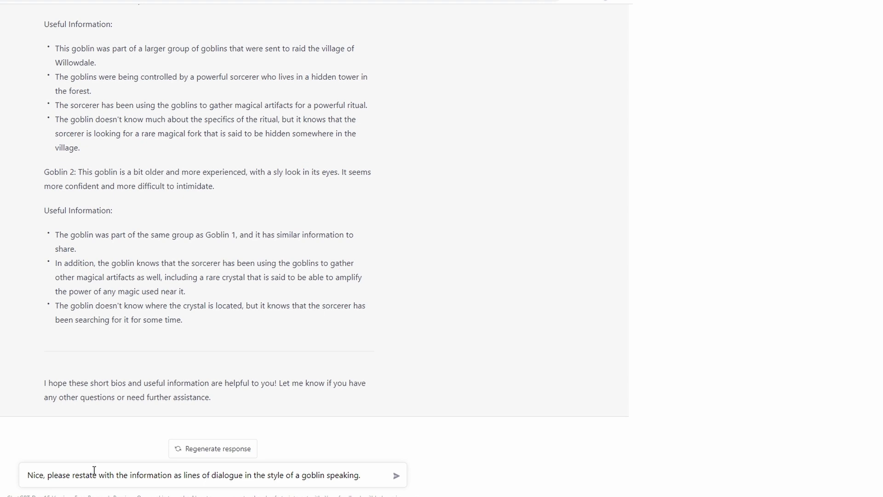
Ask to restate the information as lines of dialogue in the style of a goblin speaking
key("Return")
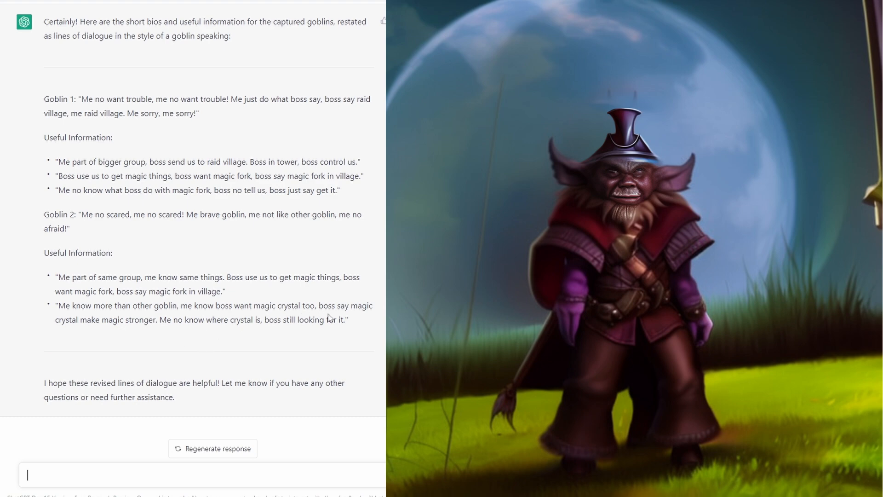
Copy both goblins' dialogue into the adventure document and remove surplus blank space between it and the Elara's Smithy section
scroll(357, 356, "up", 1)
left_click_drag(357, 372, 45, 148)
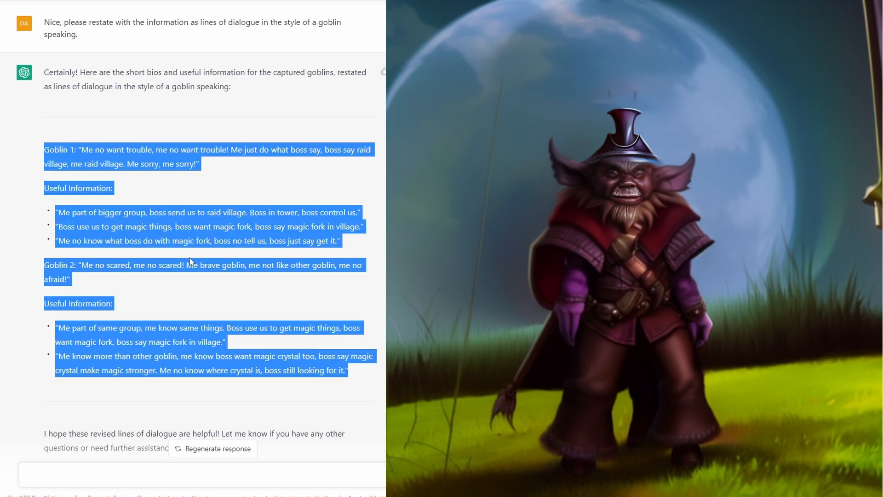
scroll(7, 165, "up", 10)
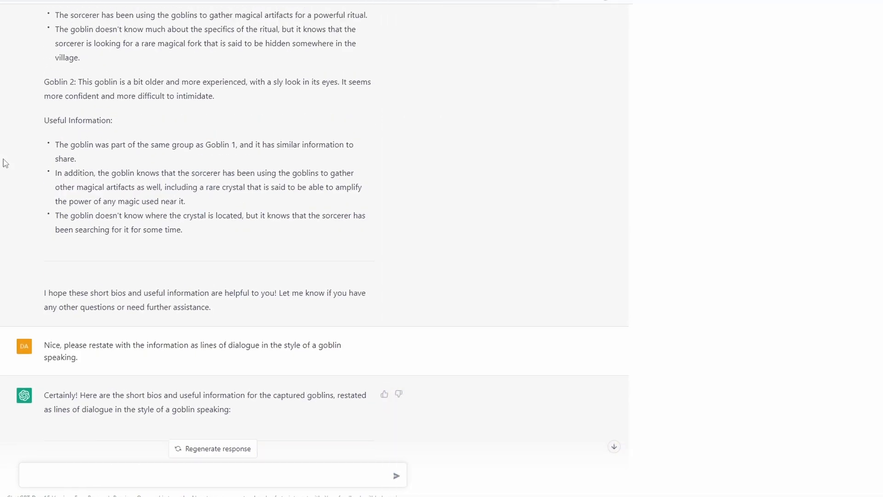
scroll(7, 166, "up", 1)
key("alt+Tab")
scroll(355, 249, "down", 10)
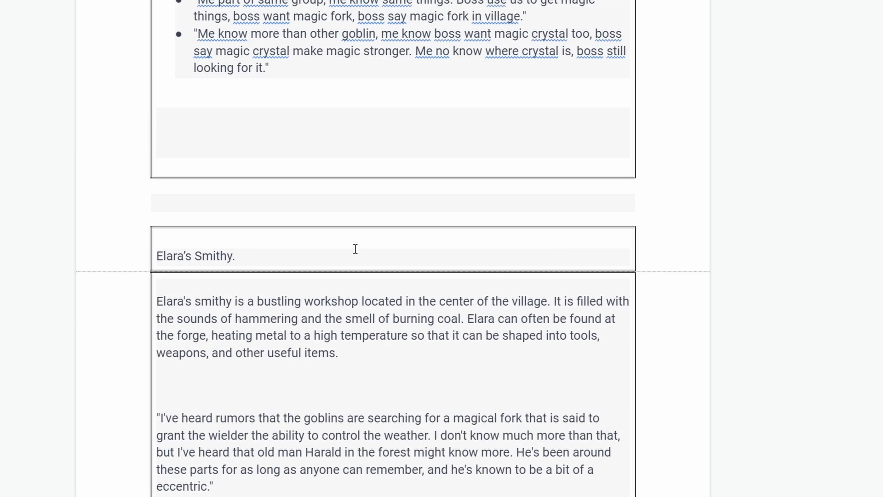
key("BackSpace")
scroll(356, 245, "up", 6)
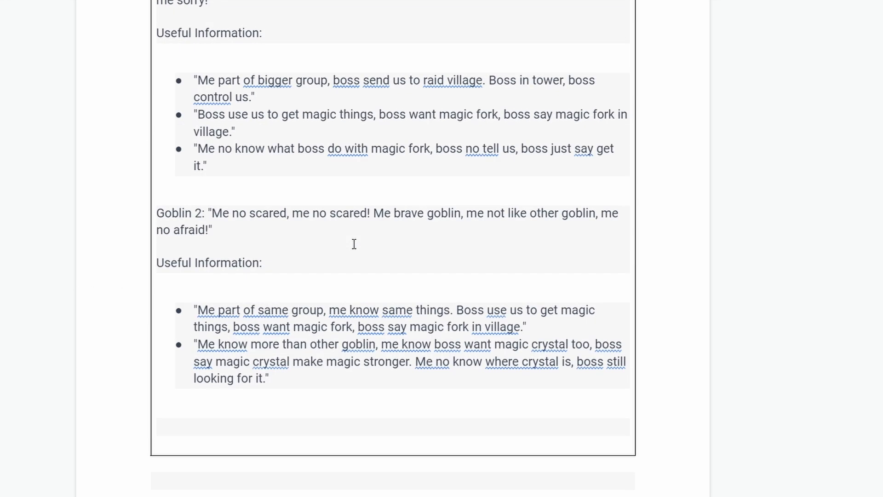
scroll(354, 244, "up", 1)
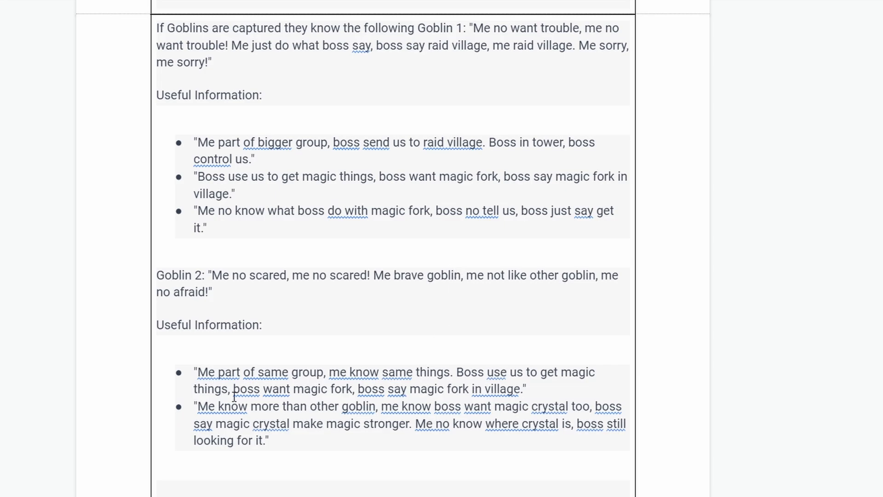
Return to ChatGPT and request a Mill encounter with read-aloud text, a challenge to locate the fork and mechanics to resolve it
key("alt+Tab")
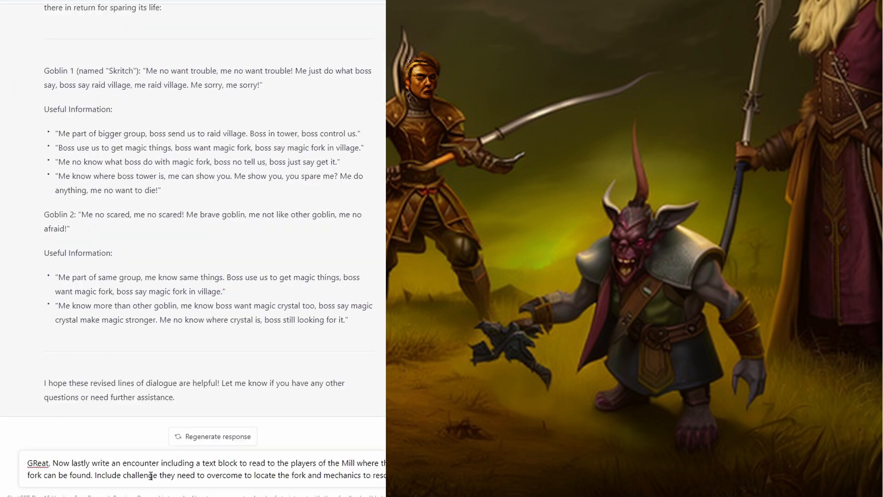
type("resolve it.")
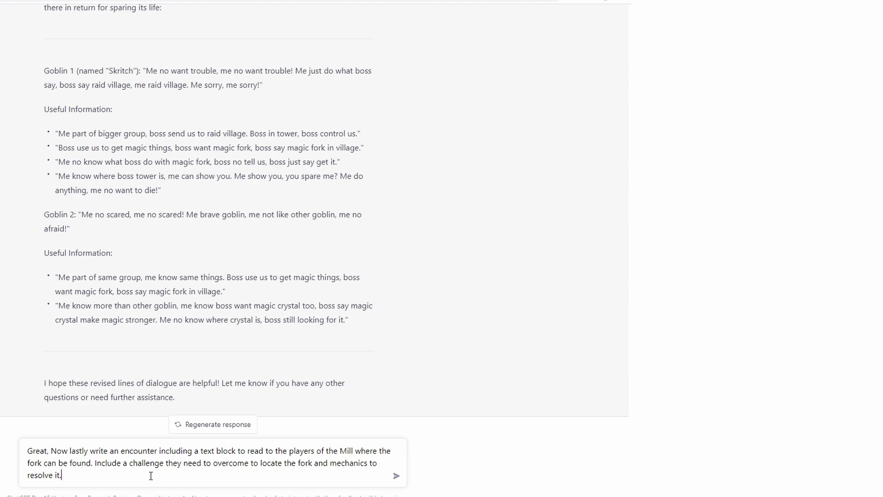
key("Return")
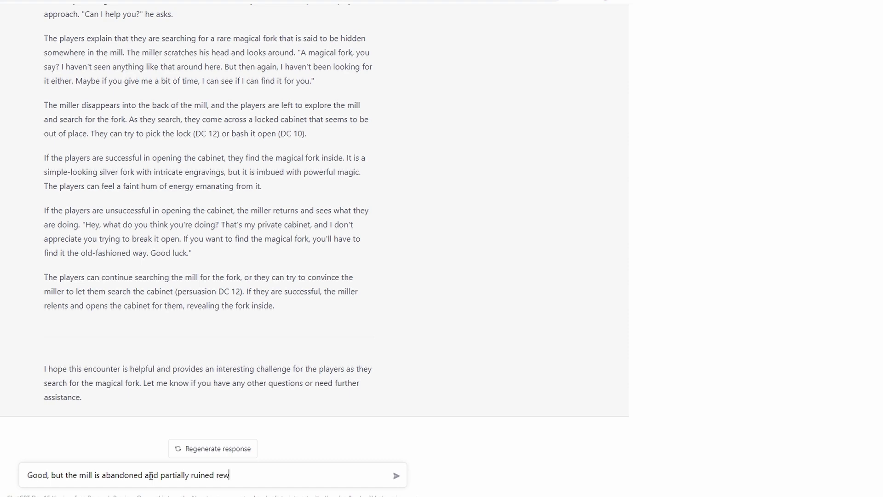
Ask for the encounter to be rewritten with the mill abandoned and partially ruined
type("rite based on this.")
key("Return")
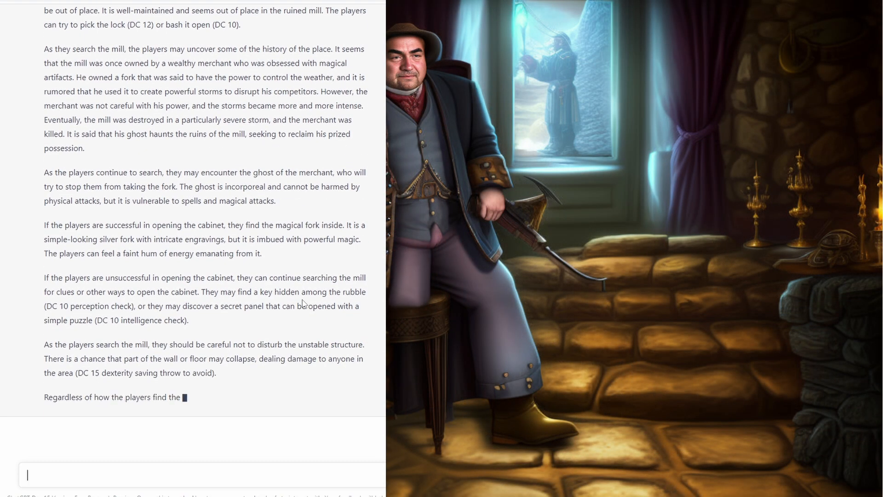
Request the exposition as diary fragments, with a warning against using the fork's power more than once a day, and descriptions of the mill's 4 rooms
scroll(131, 142, "up", 1)
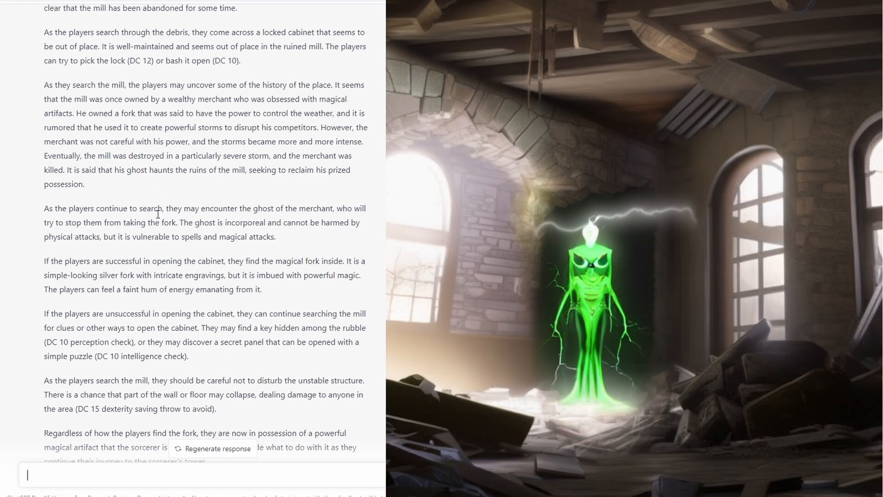
scroll(174, 252, "down", 2)
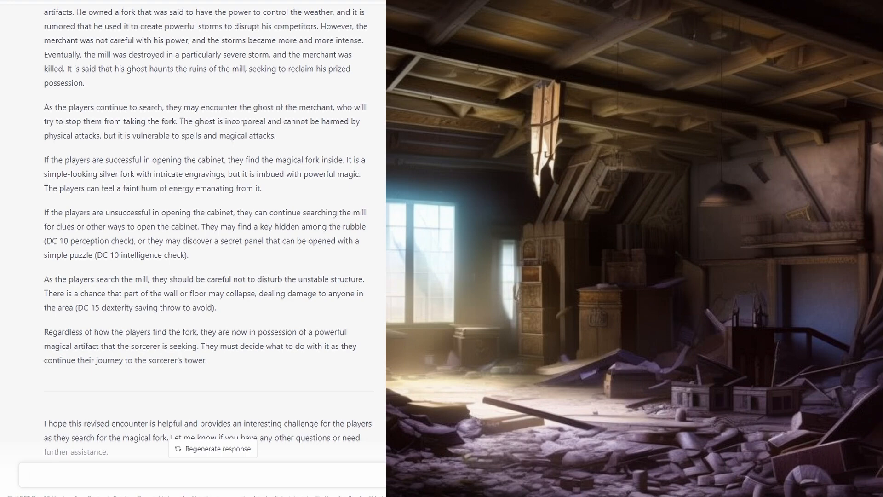
type("Great, please put the exposition in the form of fragments of a diary the players might find. Include a warning not to use the forks power more than once a day. Also describe the 4 rooms that make up the explorable section of the mill.")
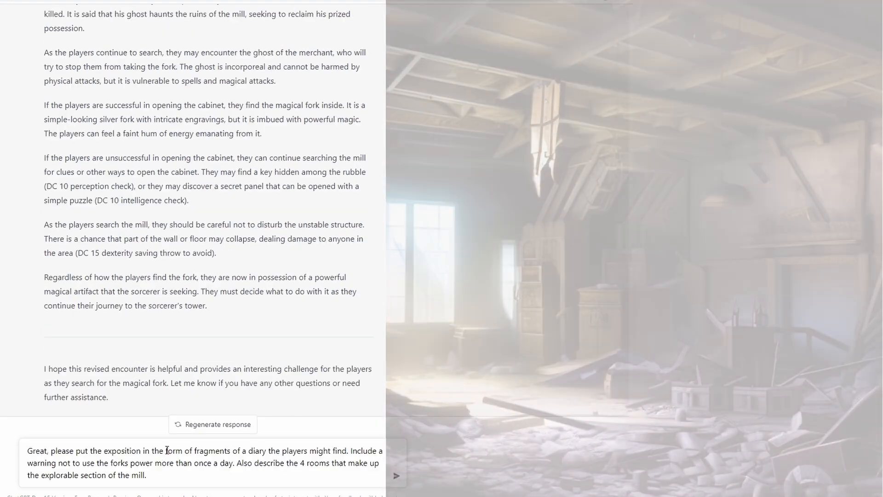
key("Return")
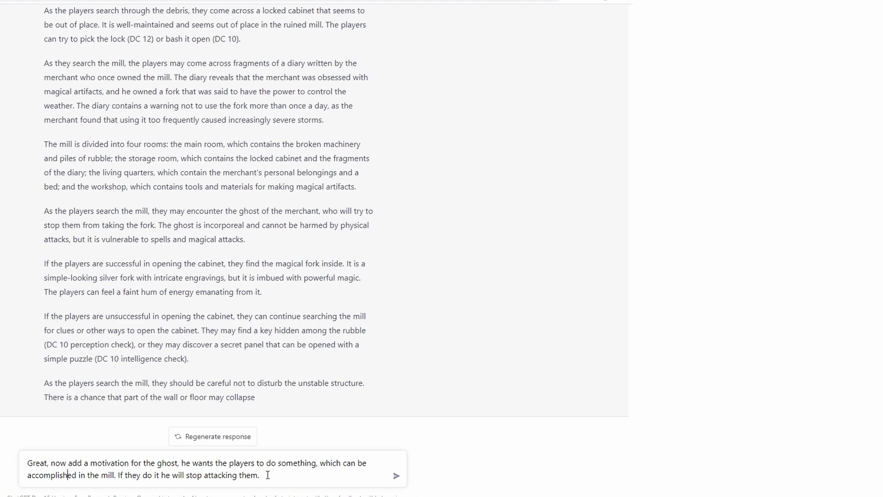
Ask to add a ghost motivation: a task the players can accomplish in the mill that makes him stop attacking
key("Return")
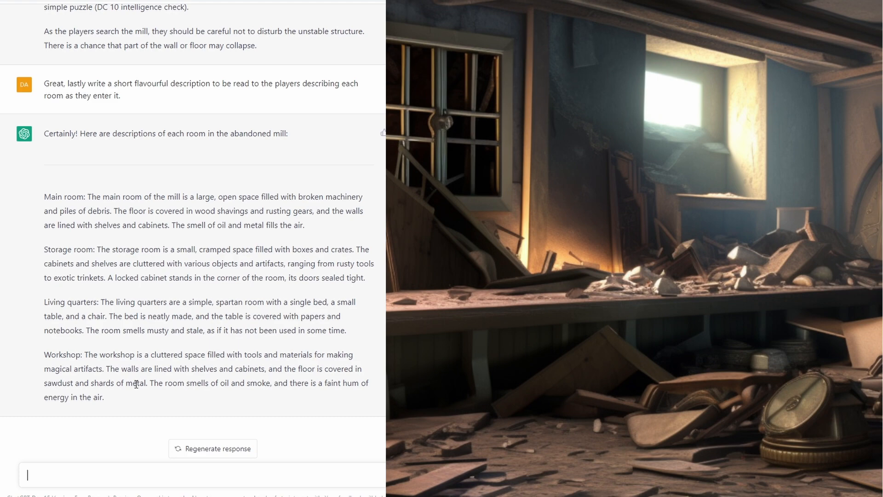
Request a few items of basic treasure the players can recover from each room of the mill
type("Excellent, lastly add a few items of basic treasure the players can recover from each room.")
key("Return")
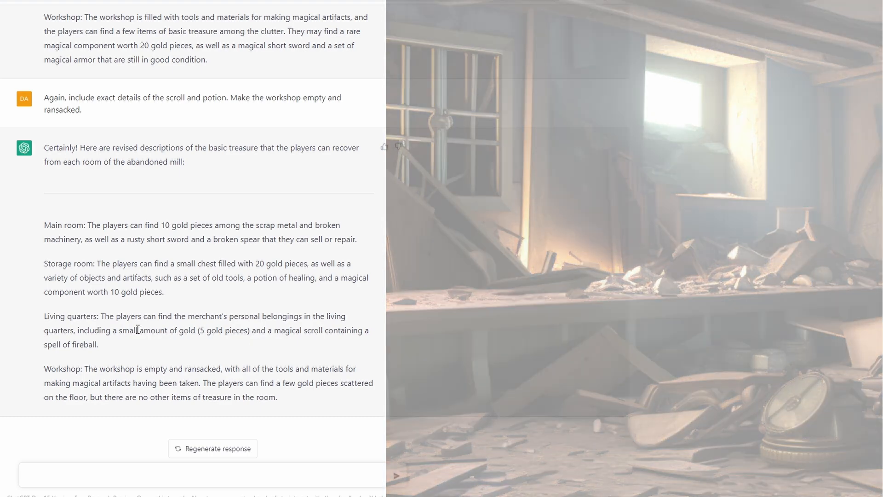
Request the detailed magic item entry for the fork
left_click(188, 469)
type("Please generate the det")
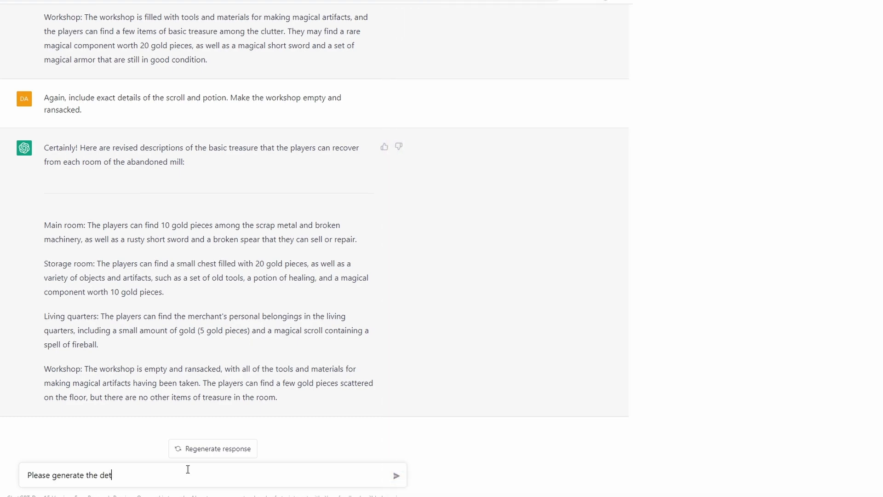
type("ailed magic item entry for the fork")
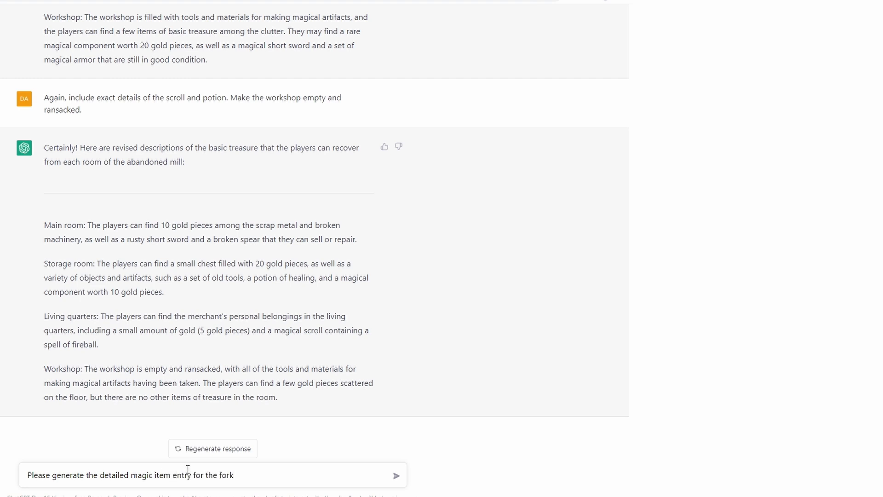
key("Return")
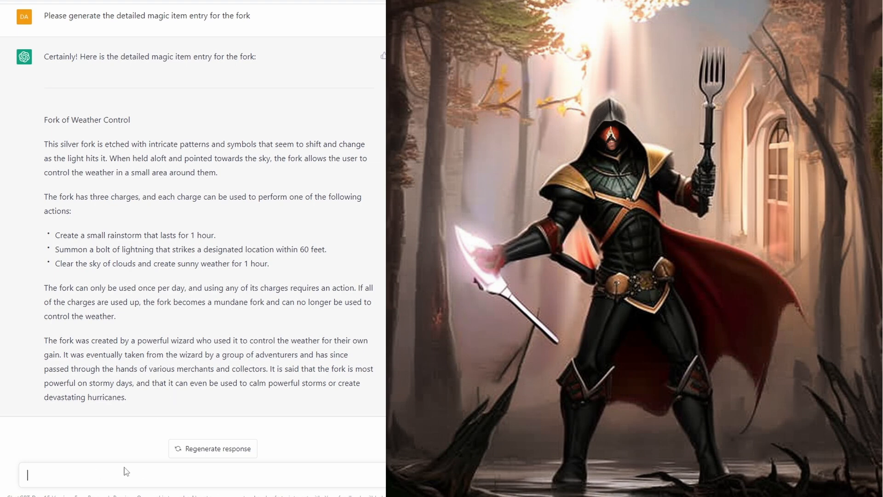
Write a follow-up asking for the fork entry again with the lightning bolt's damage and save DC, possibly increased in stormy weather
type("GReat,")
type("at, ")
type("include")
key("BackSpace")
key("BackSpace")
key("BackSpace")
key("BackSpace")
key("BackSpace")
key("BackSpace")
key("BackSpace")
key("BackSpace")
type("byt")
key("BackSpace")
key("BackSpace")
key("BackSpace")
type("again but include the damage")
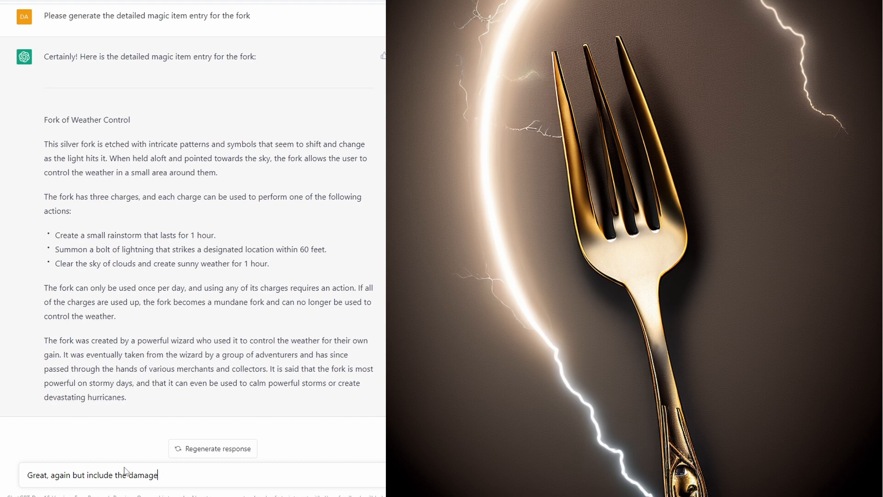
type("and save DC for teh li")
key("BackSpace")
key("BackSpace")
type("he lighte")
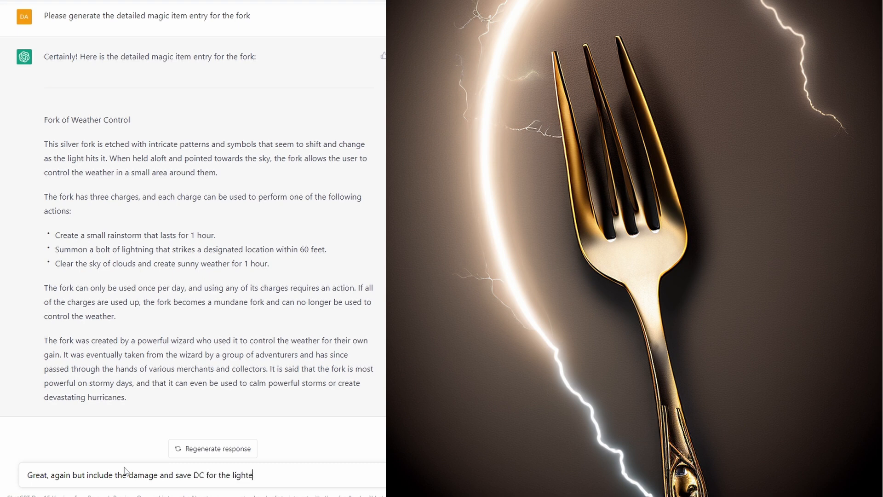
type("ning bolt and")
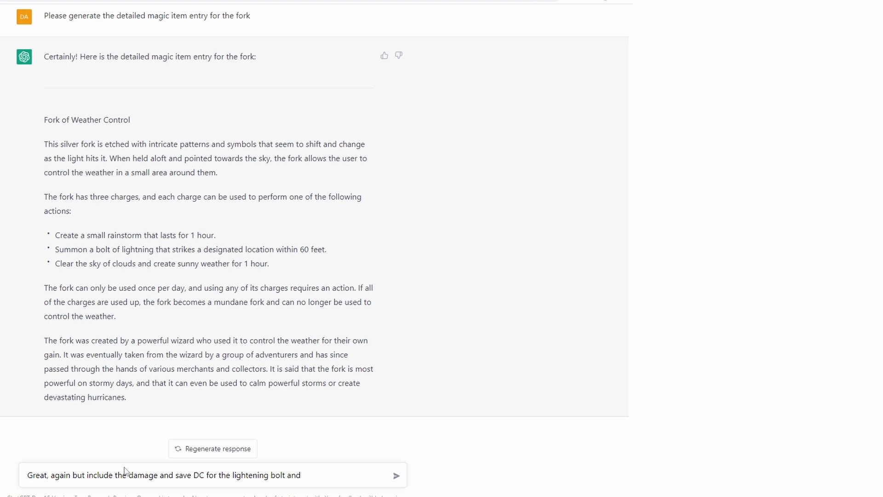
key("BackSpace")
key("BackSpace")
key("BackSpace")
type("(increased in stormy weather?")
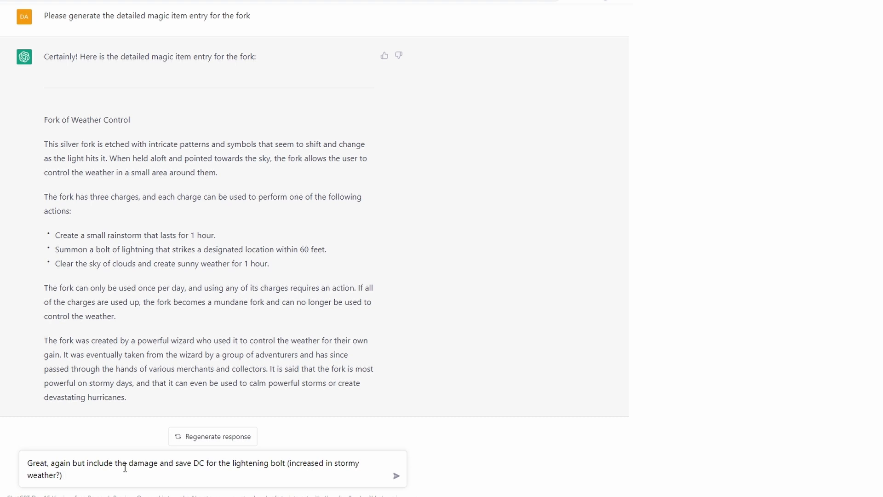
Add a chance of regaining a spent charge each morning and removal of the once-per-day restriction, and send the request
type(") also a change of ")
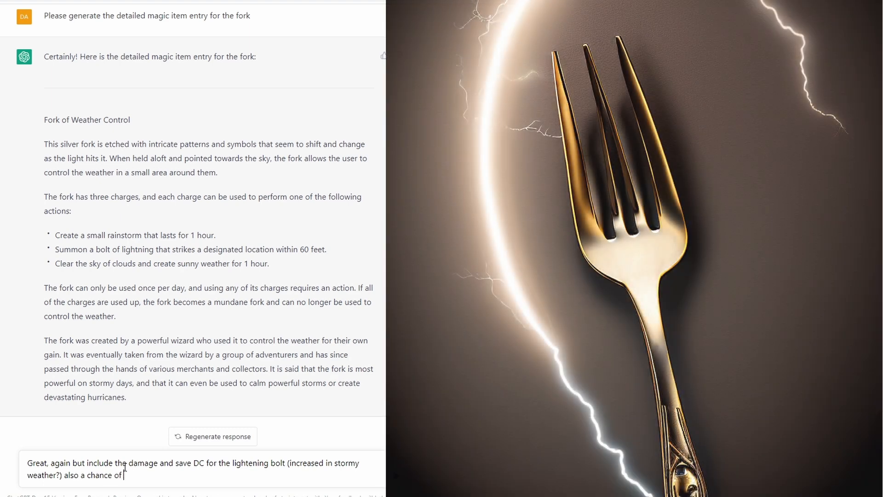
type("regaining a spent charge ")
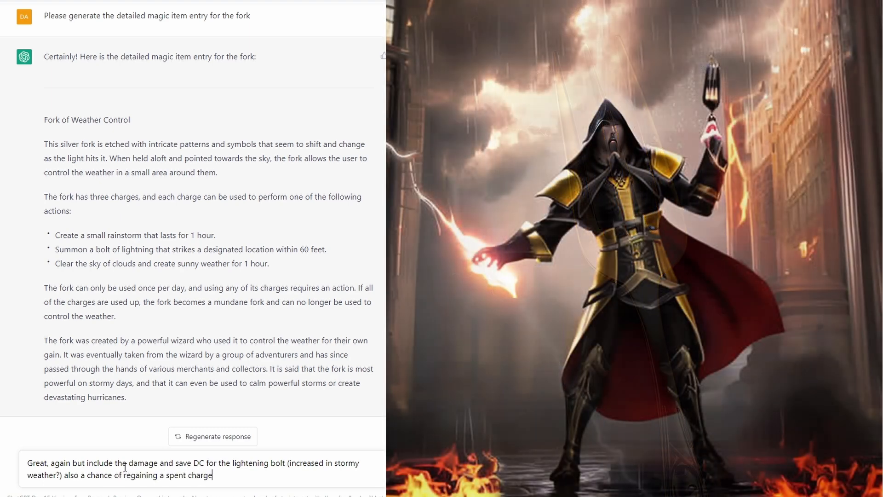
type("each ")
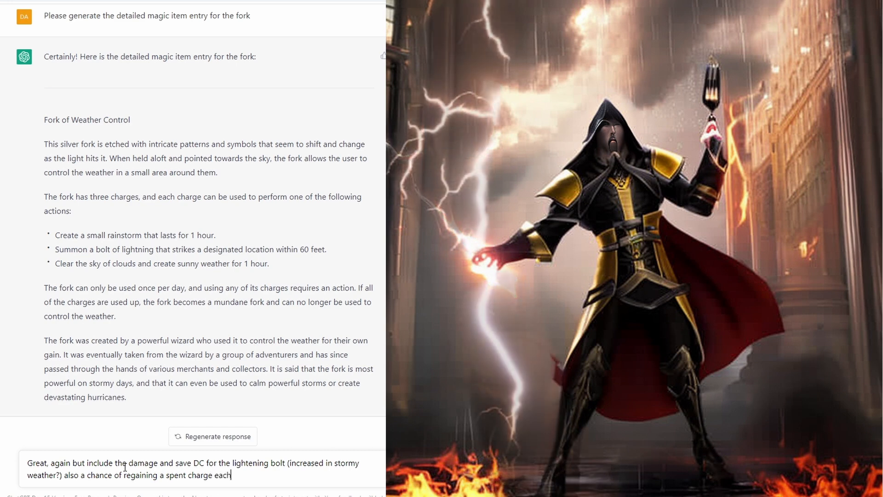
type("morning")
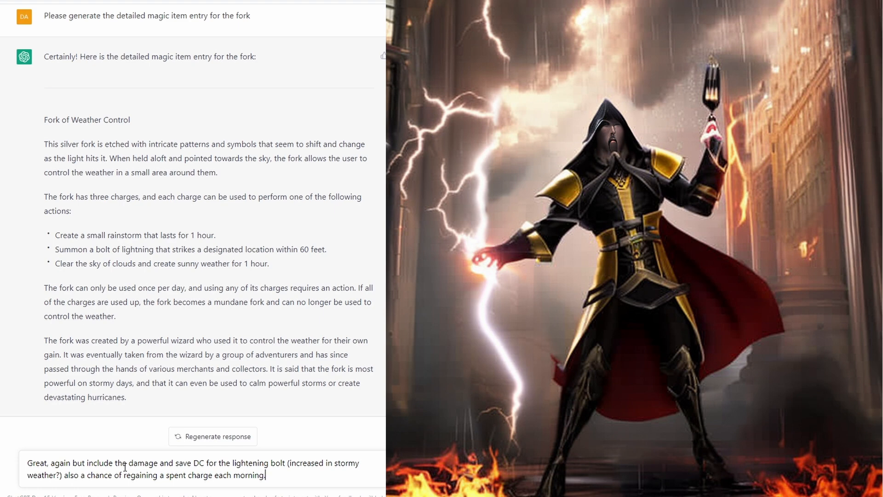
type(", allow multiple uses per day")
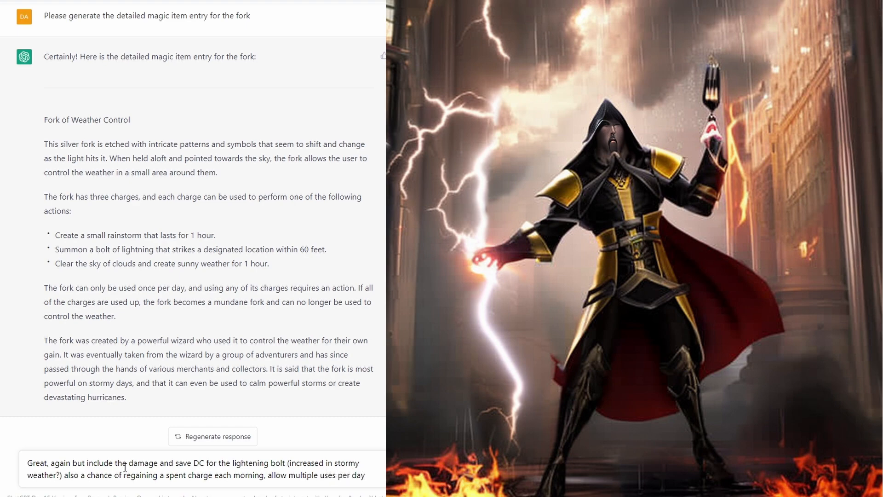
key("BackSpace")
key("BackSpace")
key("BackSpace")
key("BackSpace")
key("BackSpace")
key("BackSpace")
key("BackSpace")
key("BackSpace")
key("BackSpace")
key("BackSpace")
key("BackSpace")
key("BackSpace")
key("BackSpace")
key("BackSpace")
key("BackSpace")
key("BackSpace")
key("BackSpace")
key("BackSpace")
key("BackSpace")
key("BackSpace")
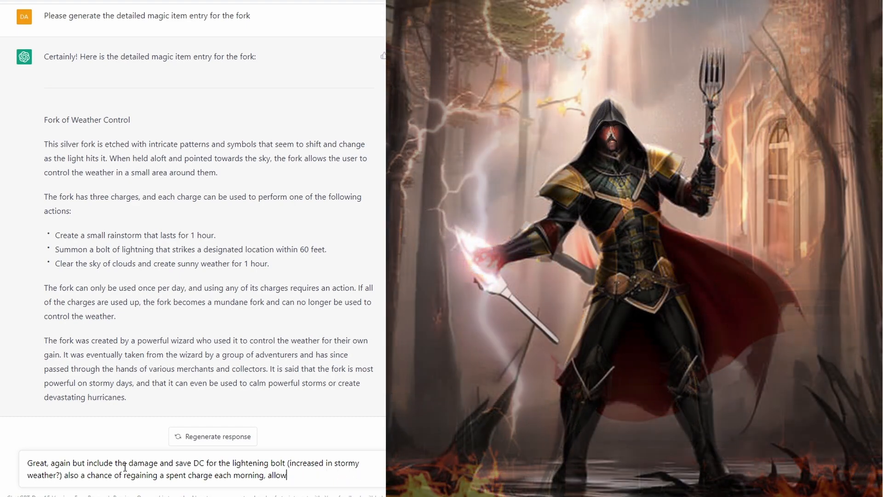
key("BackSpace")
key("BackSpace")
type("remove the rest")
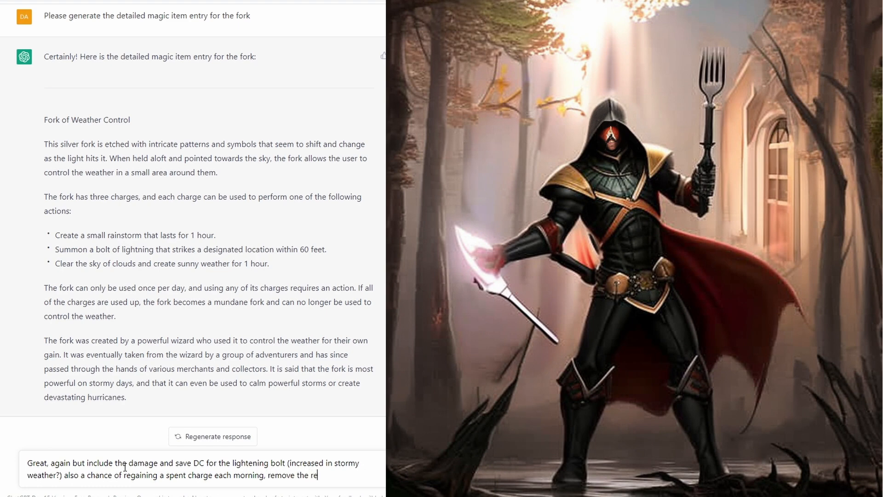
type("riction of once per day.")
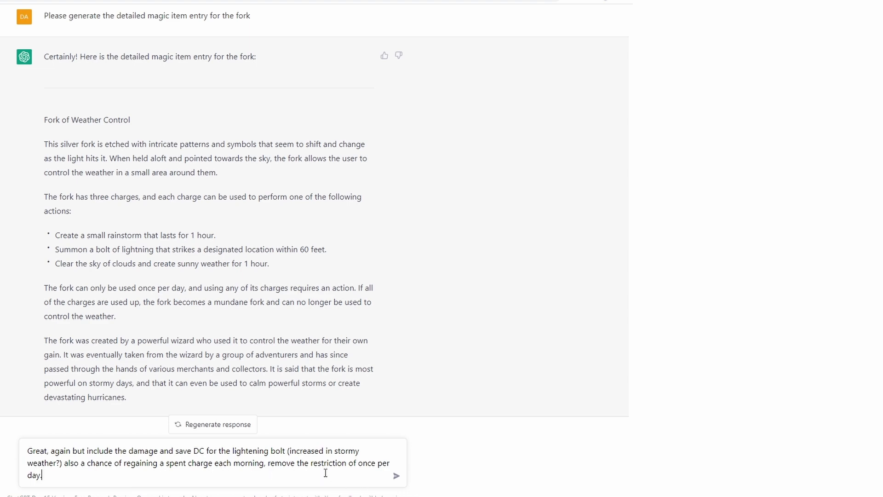
key("Return")
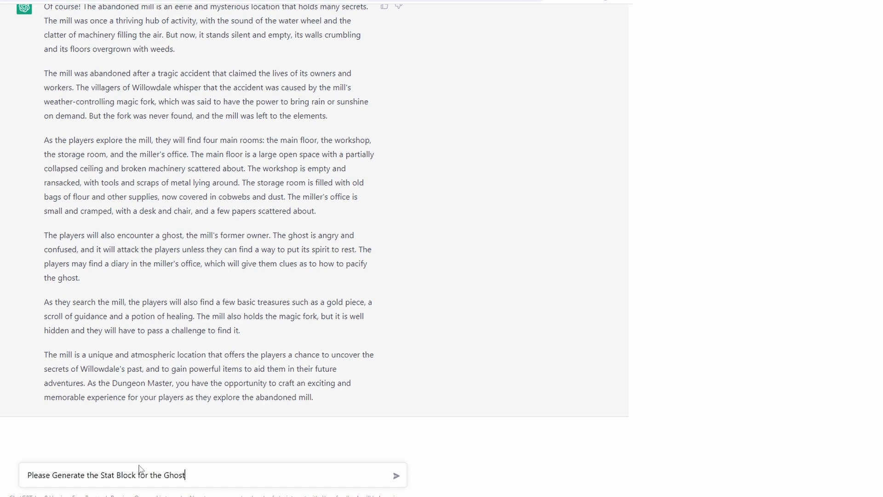
Request the stat block for the ghost
key("Return")
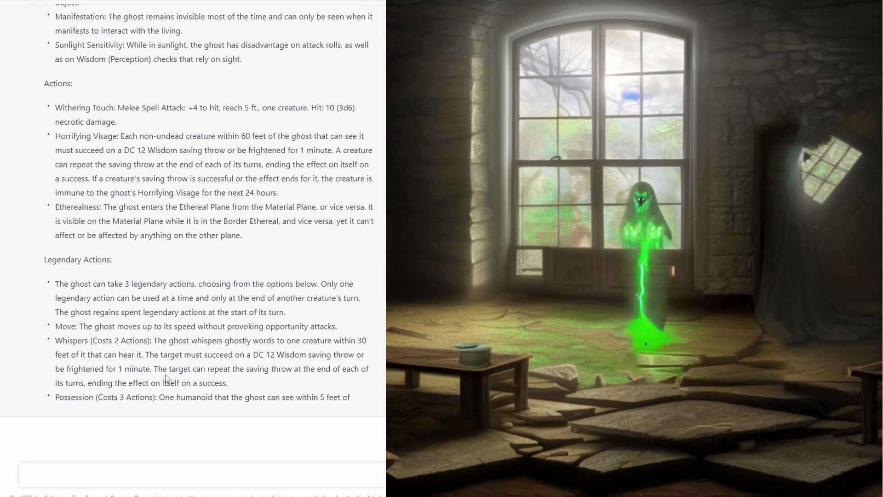
scroll(167, 379, "up", 6)
scroll(167, 378, "up", 1)
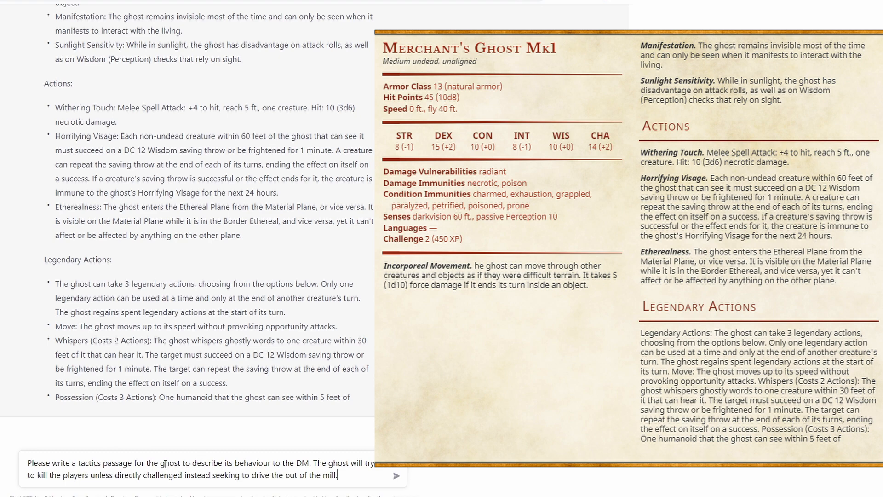
Request a tactics passage for the DM in which the ghost avoids killing unless directly challenged, seeking to drive the players out of the mill
type(".")
type("m")
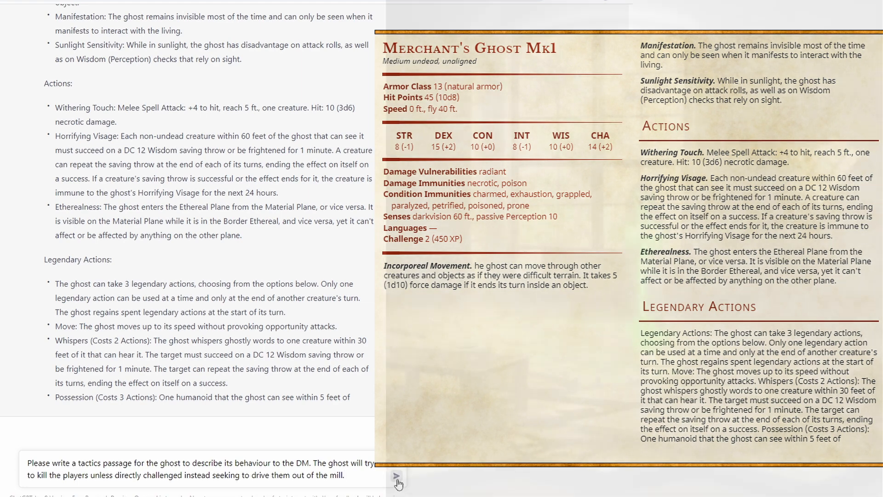
left_click(396, 476)
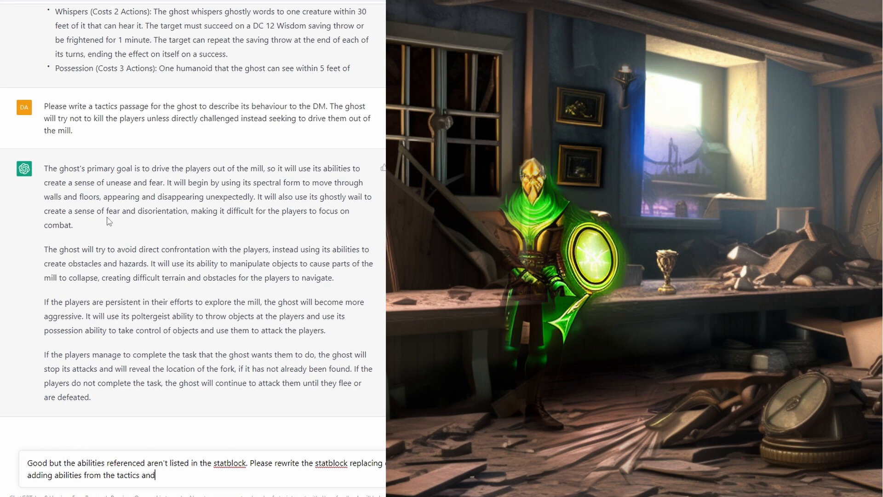
Word a request to rewrite the ghost's stat block with the abilities referenced in the tactics passage
key("BackSpace")
key("BackSpace")
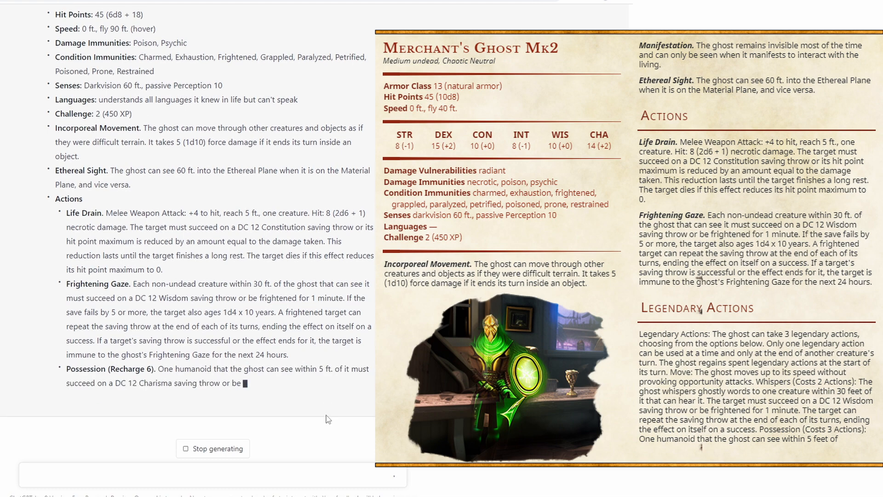
Compare the updated ghost stat block with the original stat block and the tactics passages earlier in the conversation
scroll(202, 311, "up", 4)
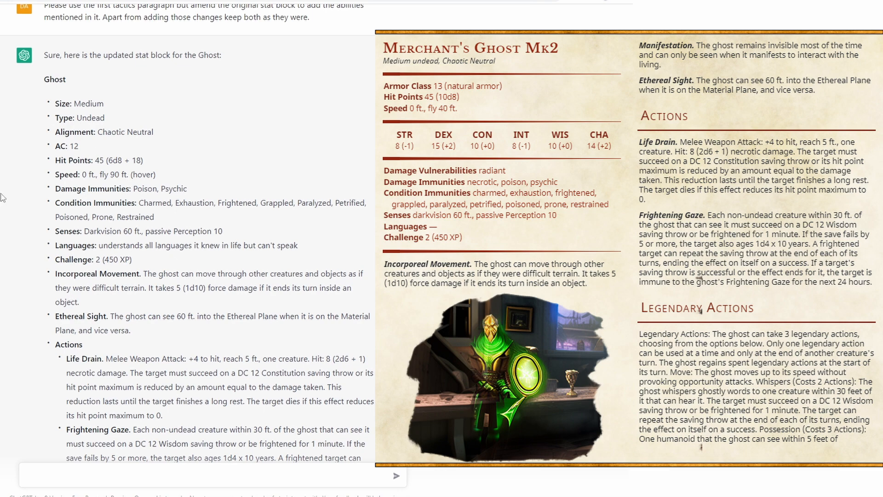
scroll(115, 202, "down", 4)
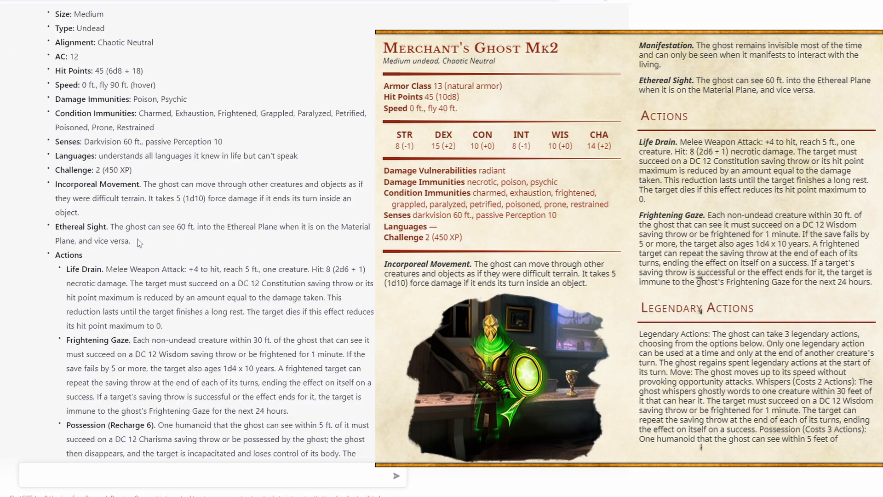
scroll(132, 267, "down", 10)
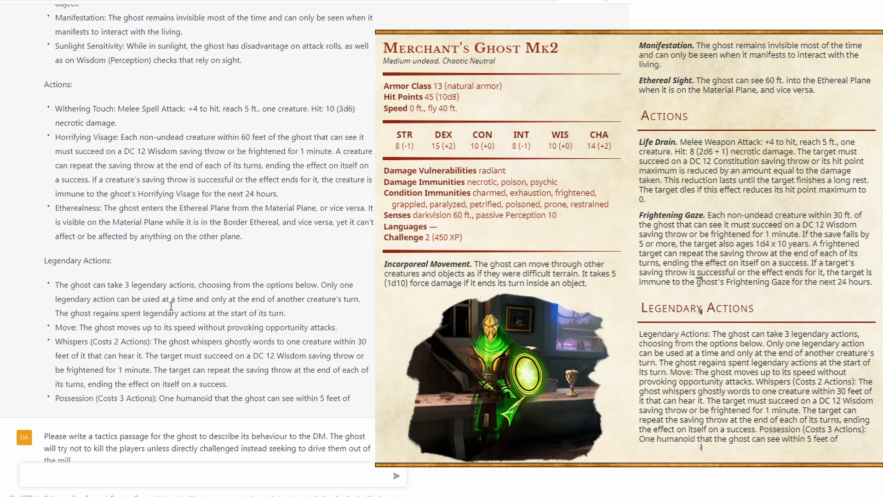
scroll(171, 305, "up", 3)
scroll(137, 208, "down", 5)
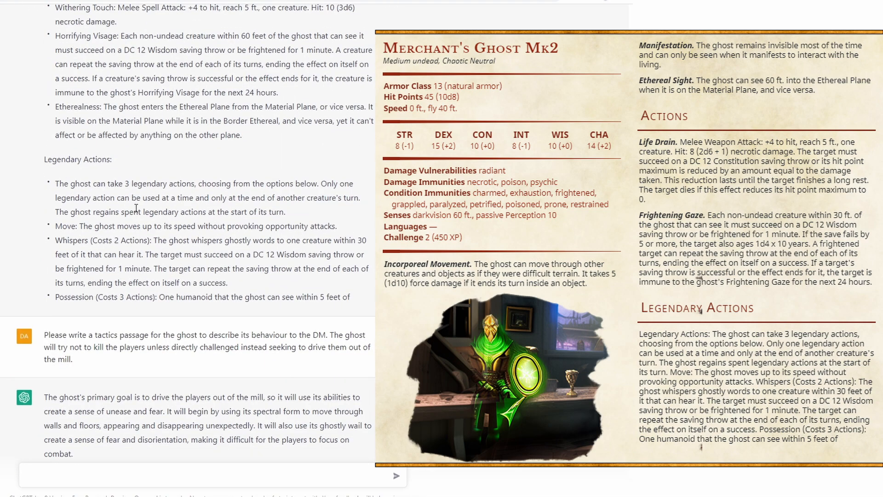
scroll(88, 273, "down", 10)
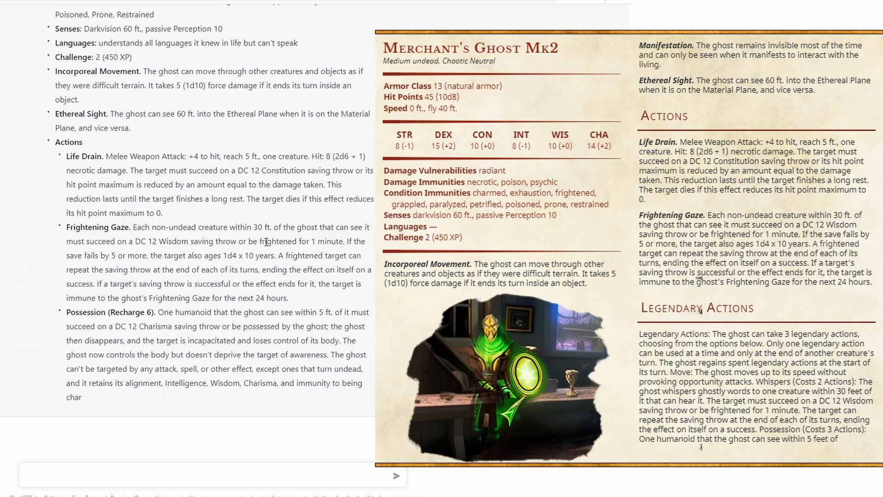
scroll(290, 254, "up", 2)
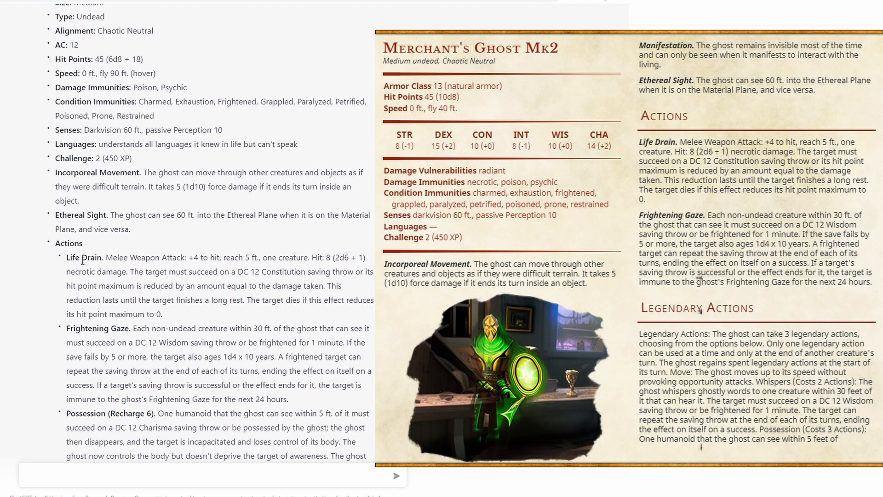
scroll(224, 281, "up", 7)
scroll(224, 281, "up", 1)
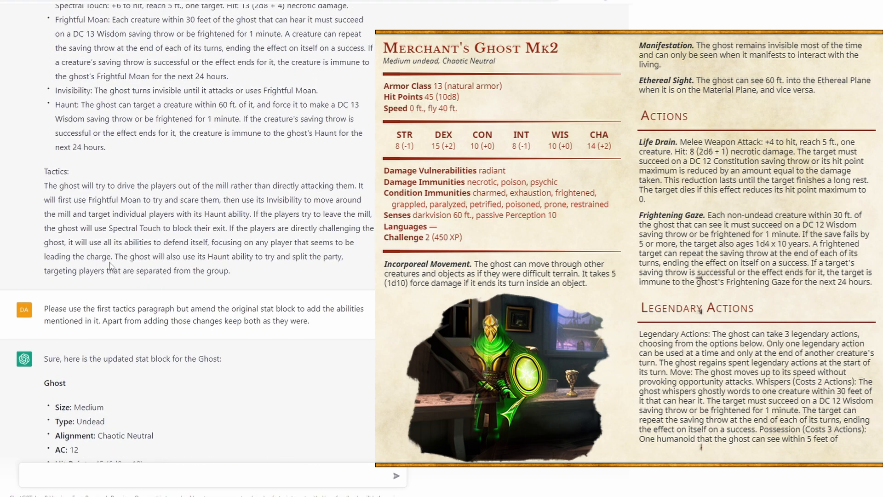
scroll(169, 257, "up", 4)
scroll(216, 379, "down", 12)
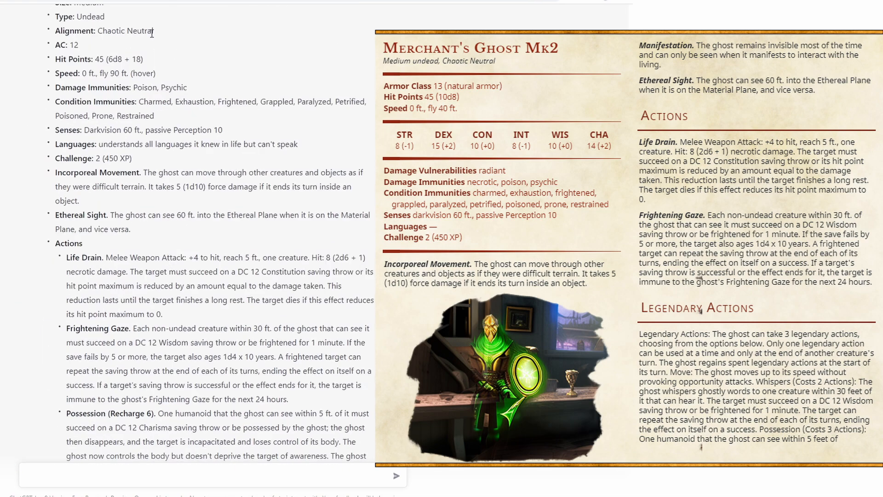
scroll(216, 379, "up", 10)
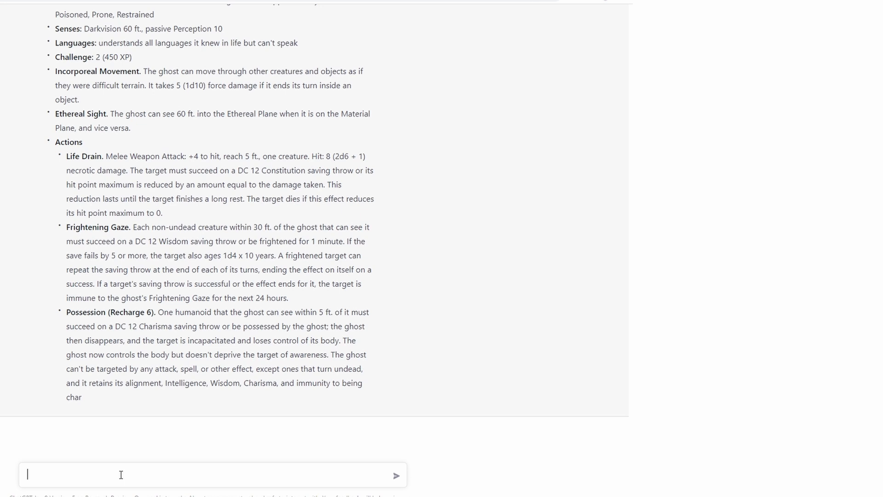
Request a few fragments of the ghost's diary hinting at a simple, guilt-related task the players must perform to release it
type("Now we need to create the diary fragments. Please write a few fragments of the ghost diary from before it died which hints to the players what task the ghost needs to be performed to release it. This task should be related to the guilt the ghost feels over what happened. It should be simple, easy to perform once the players have worked it out.")
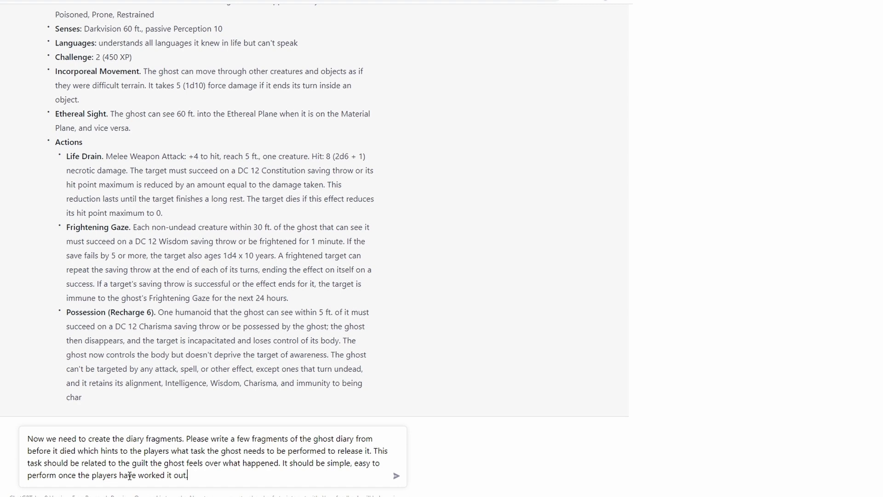
key("Return")
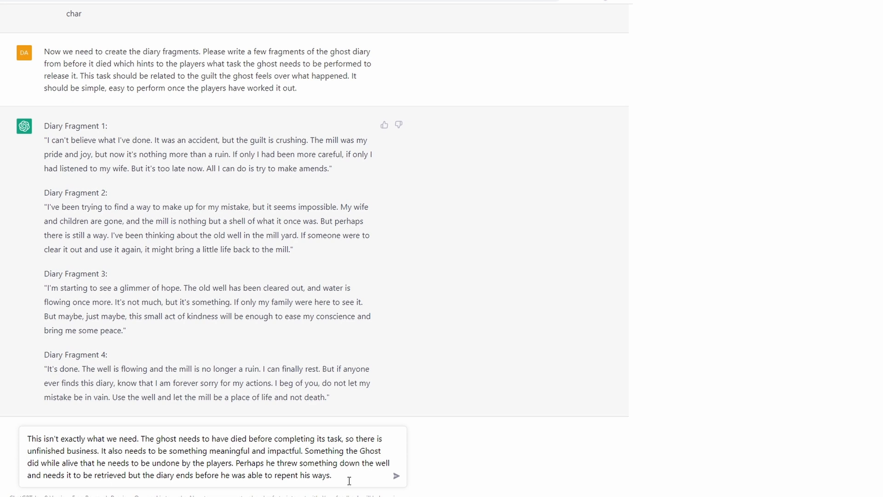
Ask for revised fragments where the ghost died with unfinished business, such as retrieving something thrown down the well, before repenting and completing the task
type("and complete the task")
left_click(127, 475)
type("or something similar,")
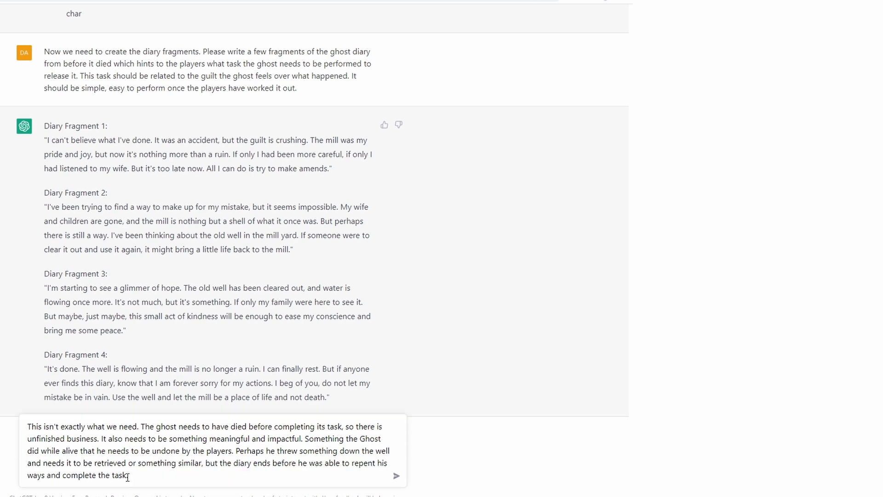
key("Return")
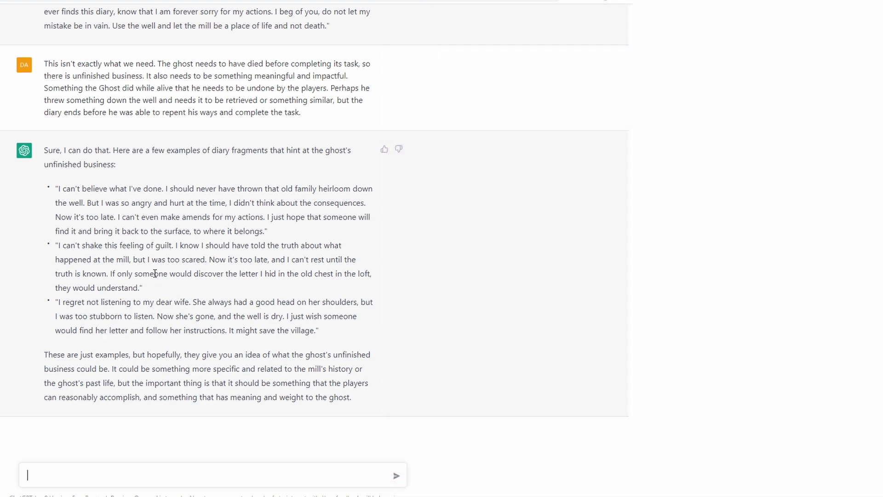
Choose the heirloom idea and request one diary fragment before it was thrown in the well and 2 after, hinting at the tragic events
type("Lets go with the first choose a specific heirloom of significant value and write a few diary fragments one before the the heirloom was thrown in the well and 2 after with hints at the tragic events that led to the mills ruin and the ghost losing his family. Maybe his last wish was for the heirloom to go to his lost child.")
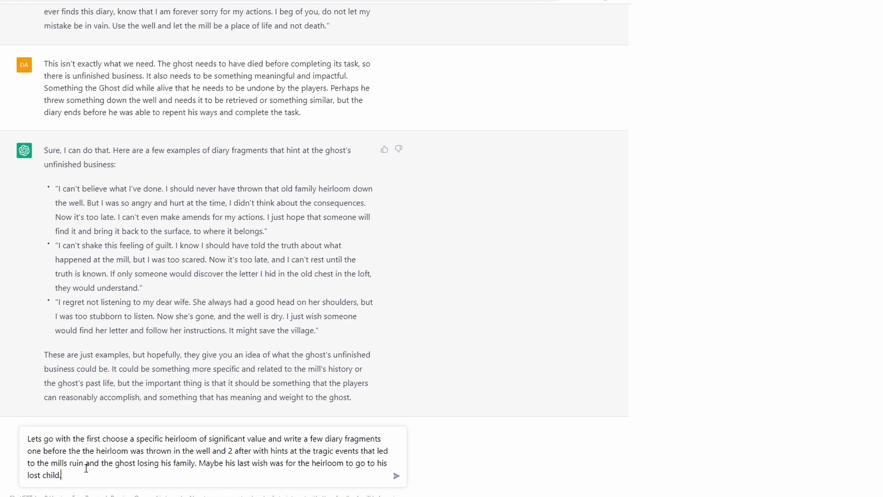
key("Return")
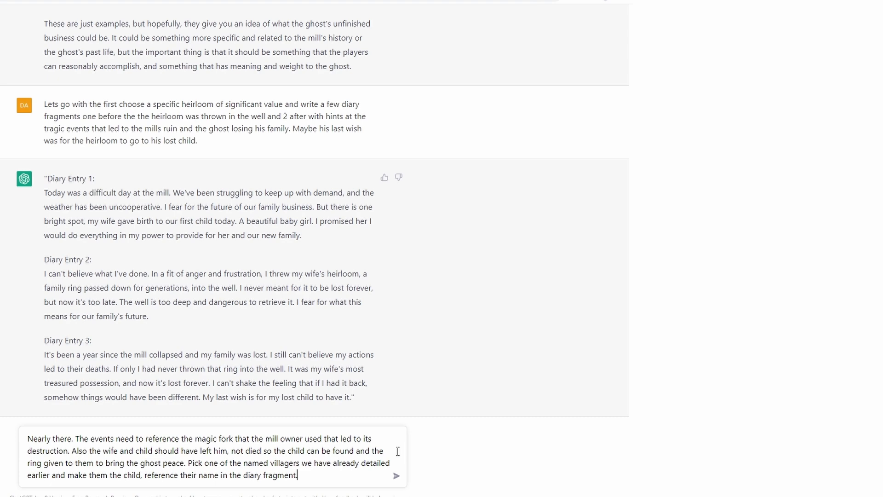
Request revised fragments referencing the magic fork, with the wife and child having left and a named villager as the grown-up child
key("Return")
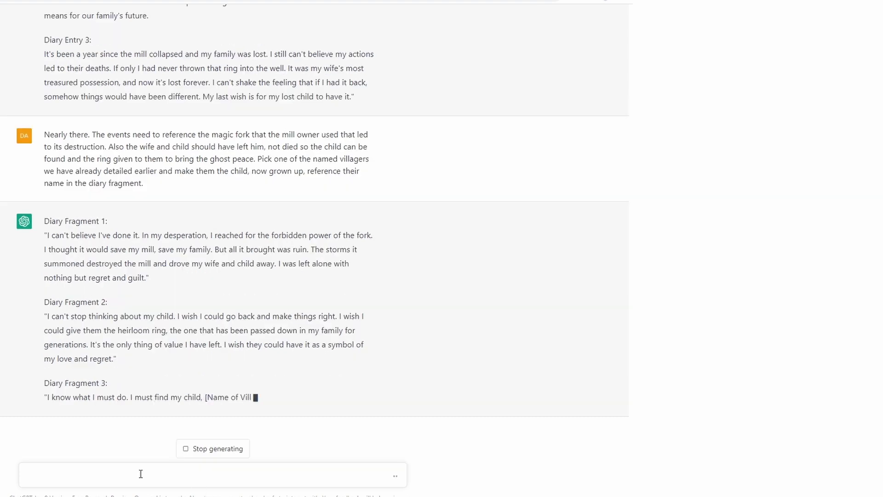